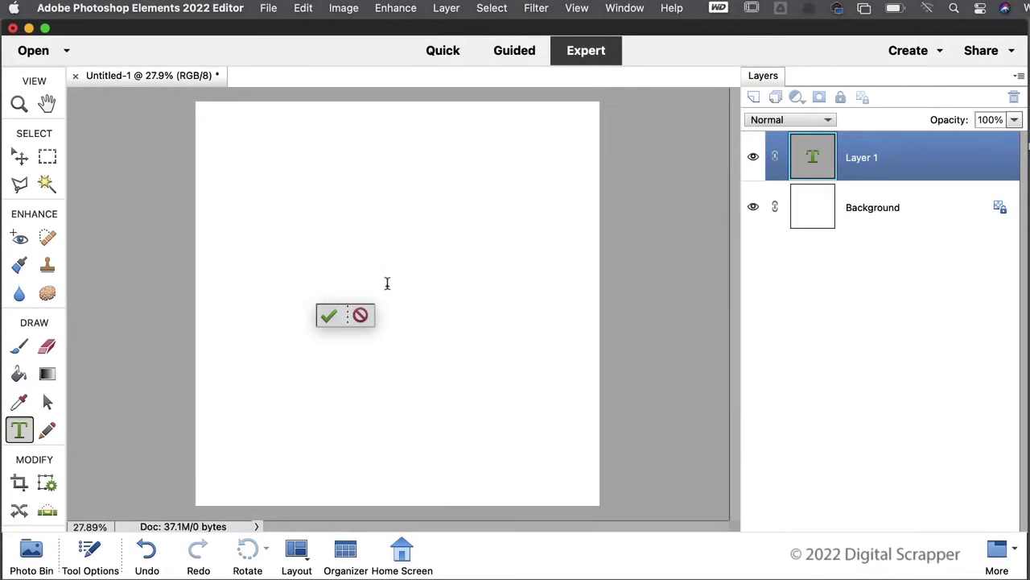
# - Enter the text SHINE on the canvas and commit it
pyautogui.write('SHINE')
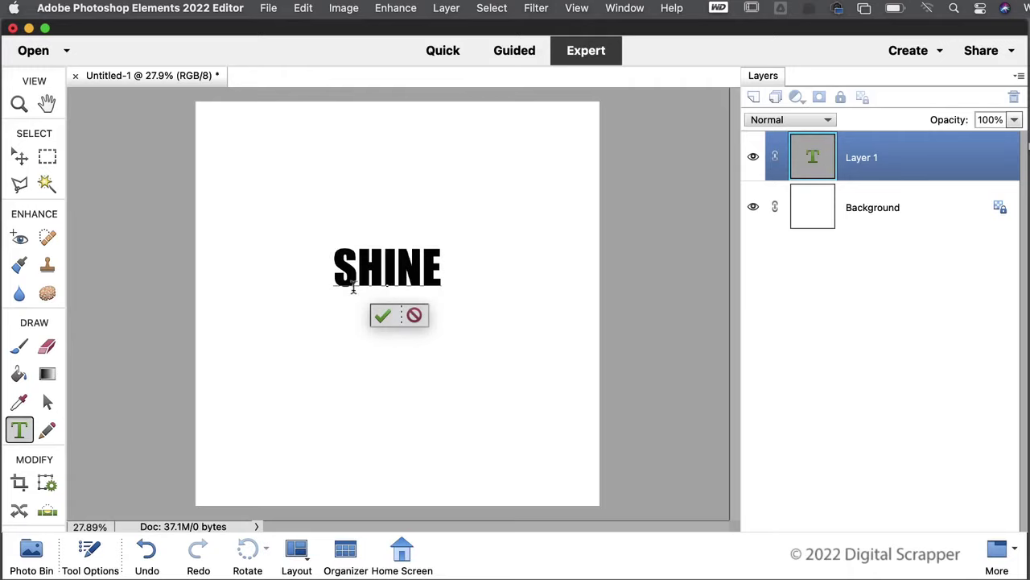
pyautogui.click(382, 317)
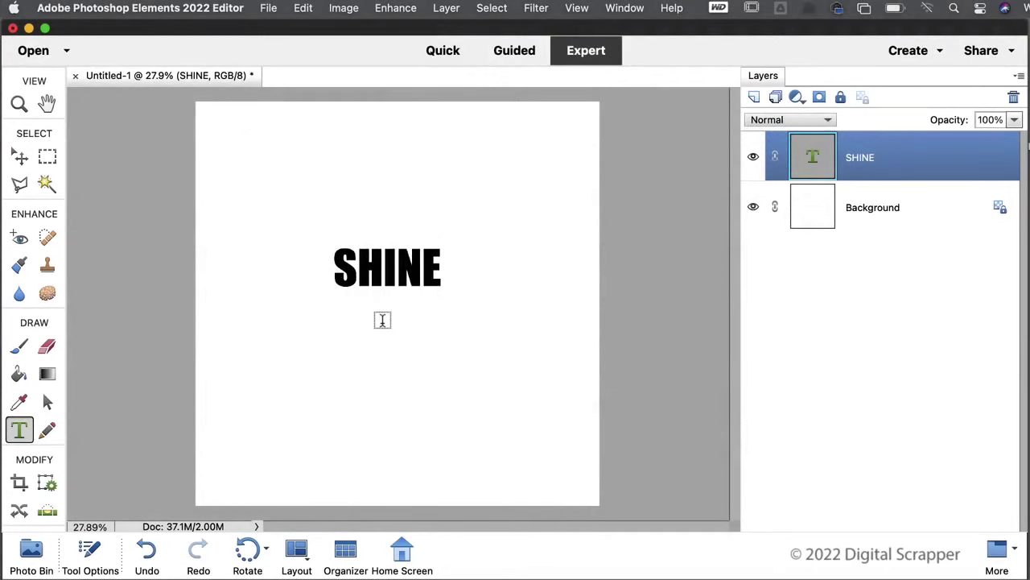
# - Align the SHINE text to the exact center of the whole canvas, both horizontally and vertically, and deselect
pyautogui.click(21, 160)
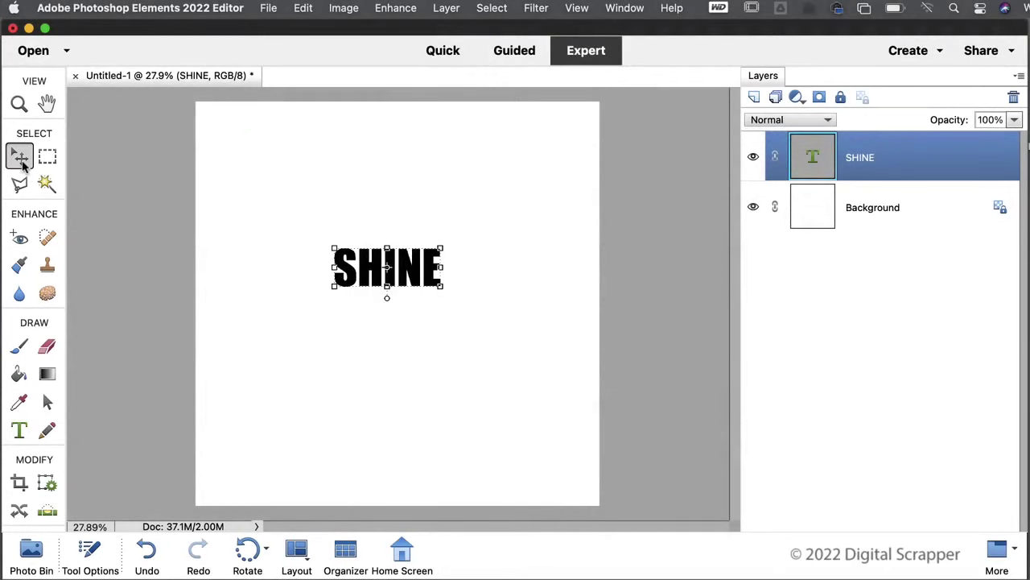
pyautogui.click(86, 562)
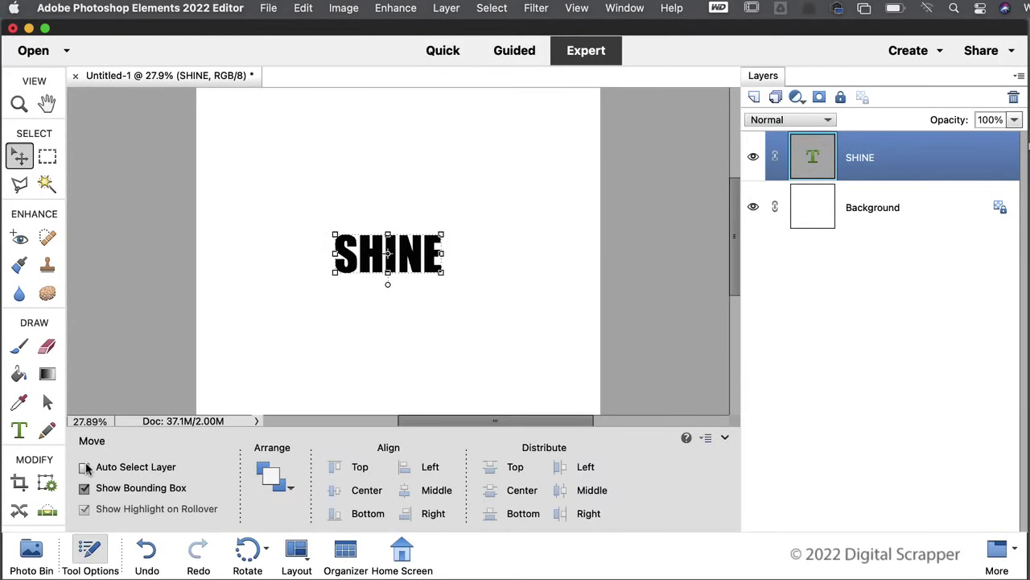
pyautogui.click(724, 437)
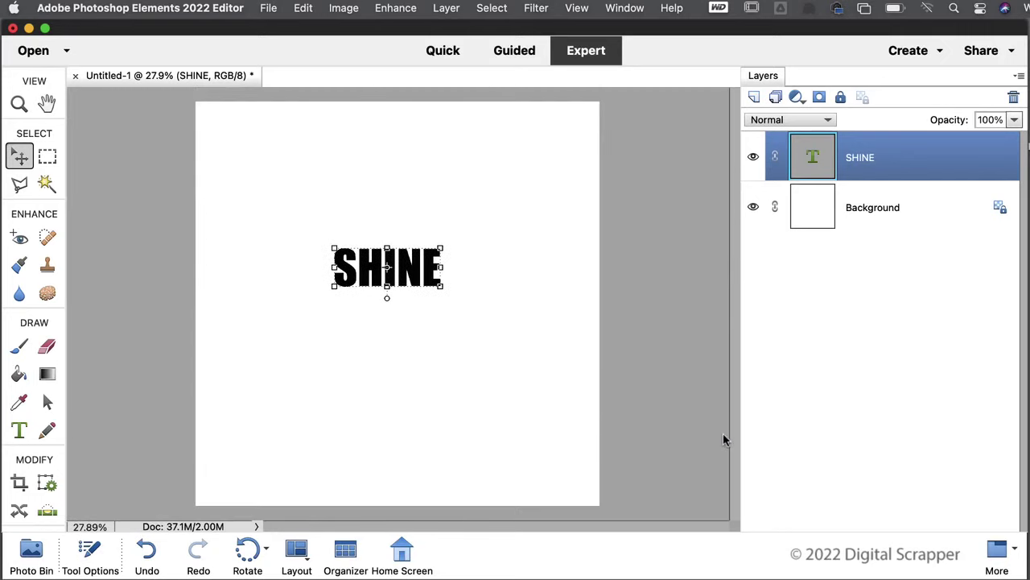
pyautogui.press('super+a')
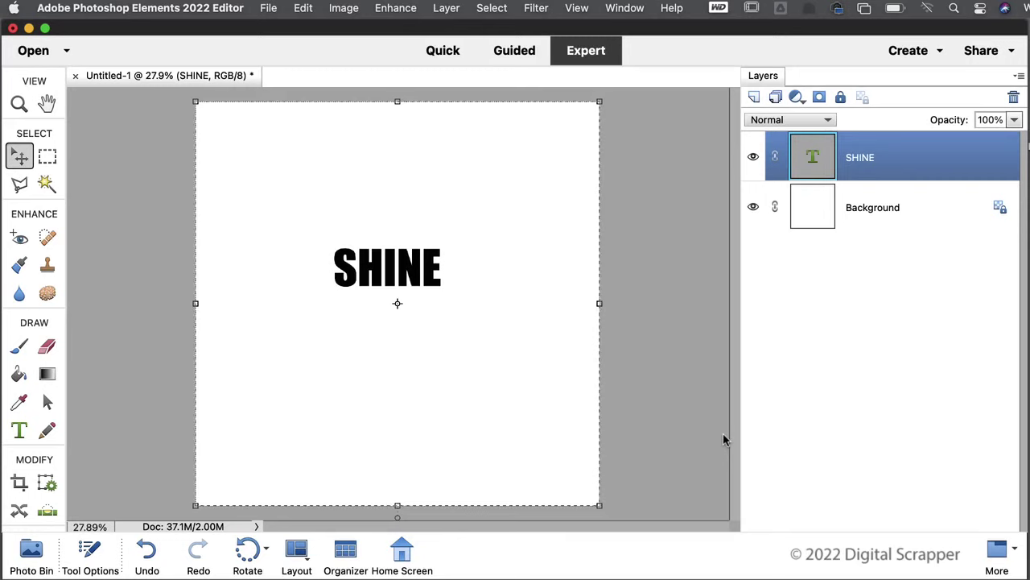
pyautogui.click(92, 552)
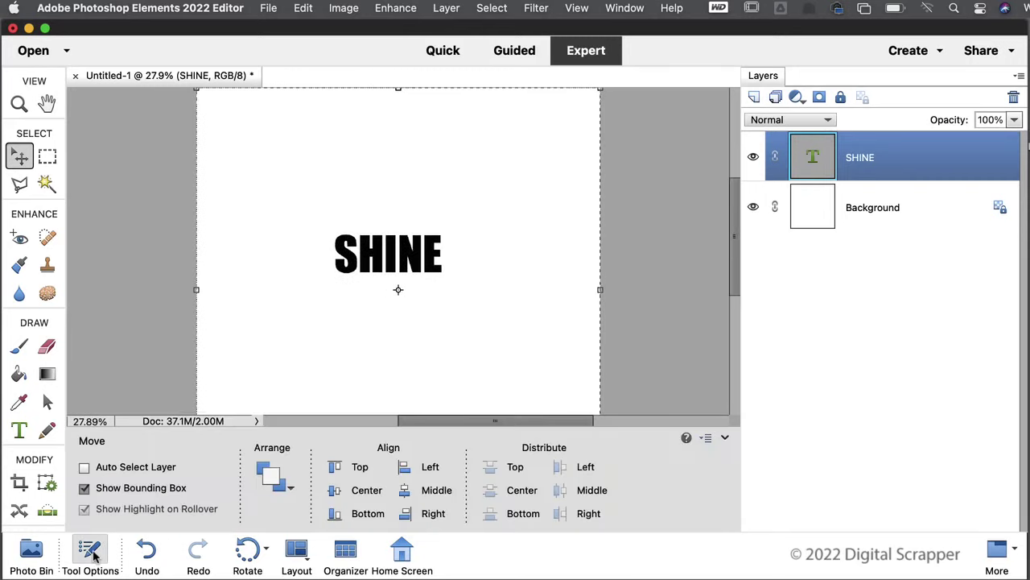
pyautogui.click(408, 493)
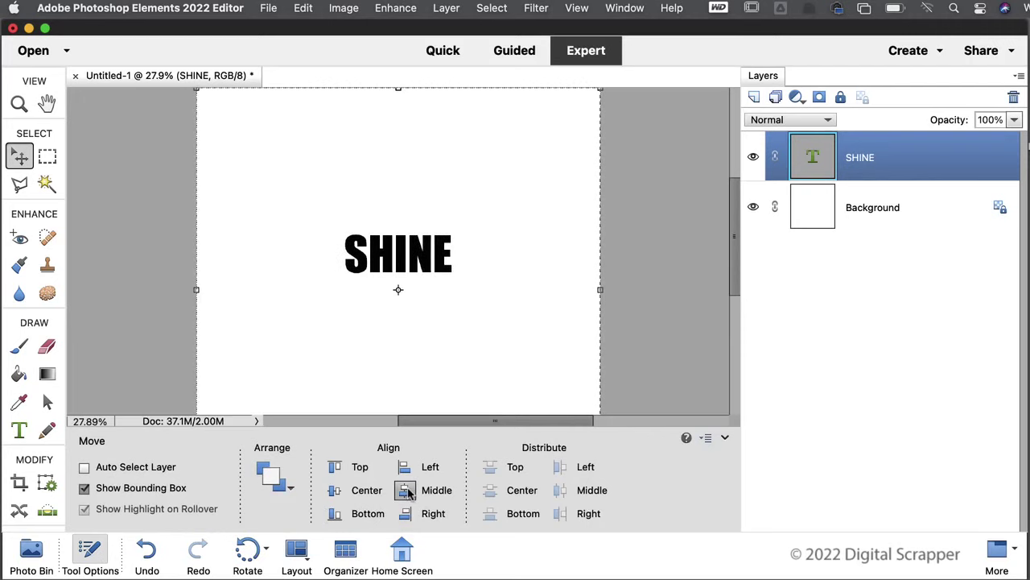
pyautogui.click(330, 492)
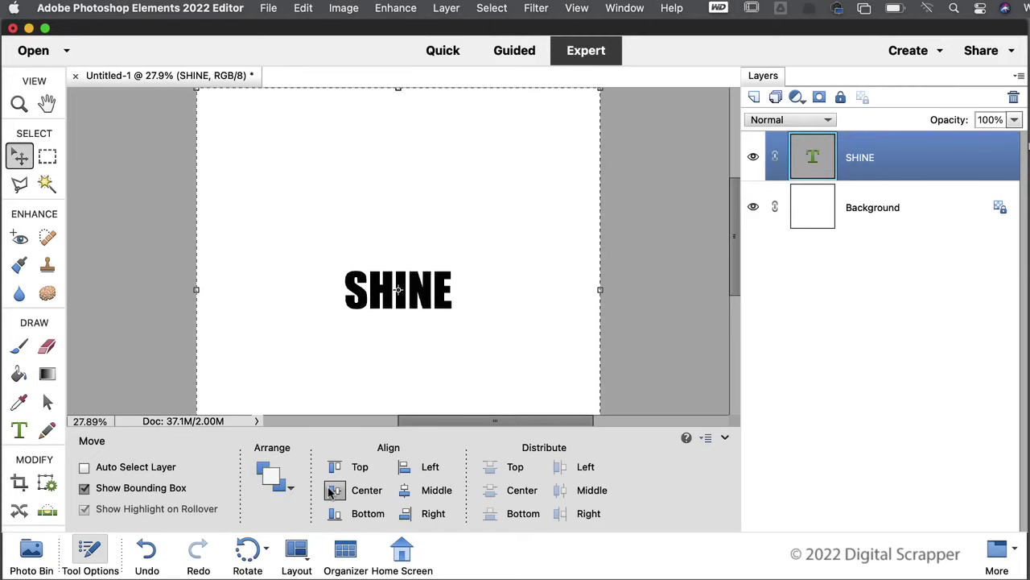
pyautogui.press('super+d')
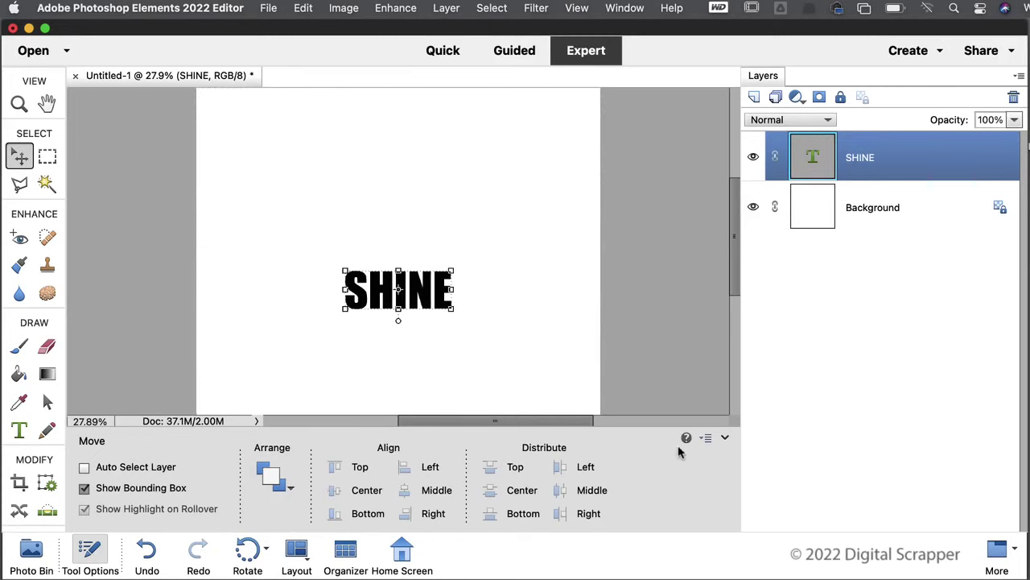
pyautogui.click(725, 437)
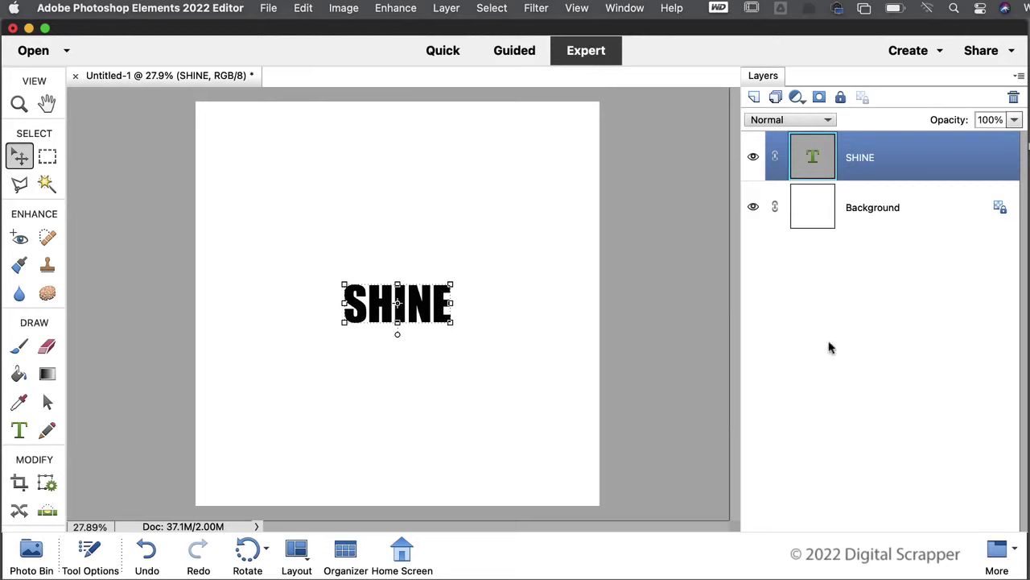
# - Set the SHINE text layer's opacity to 50%
pyautogui.click(989, 120)
pyautogui.write('50')
pyautogui.press('Return')
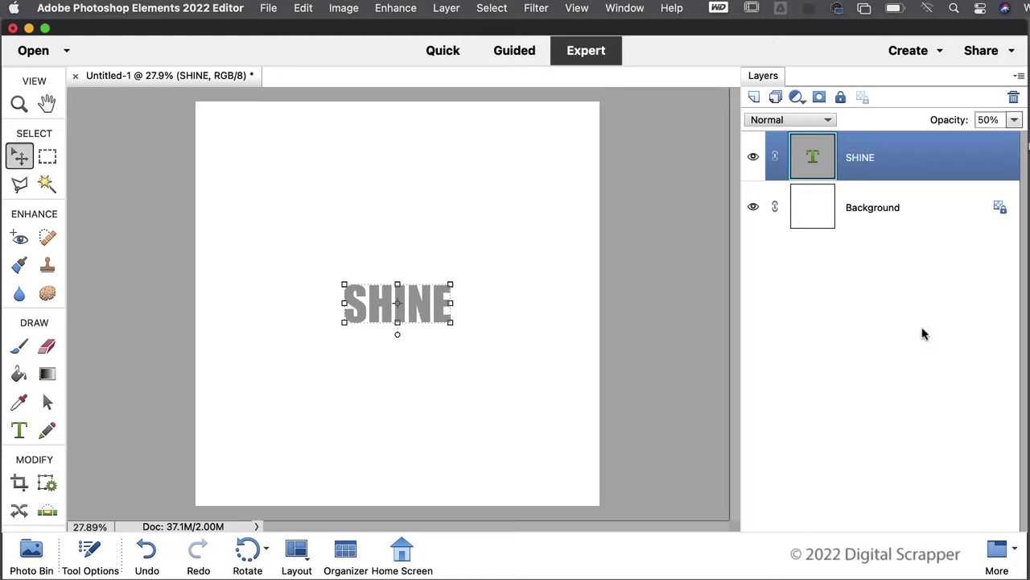
# - Load the SHINE letters as a selection and stroke them on a new layer with a 10 px black line placed inside
pyautogui.keyDown('super'); pyautogui.click(817, 161); pyautogui.keyUp('super')
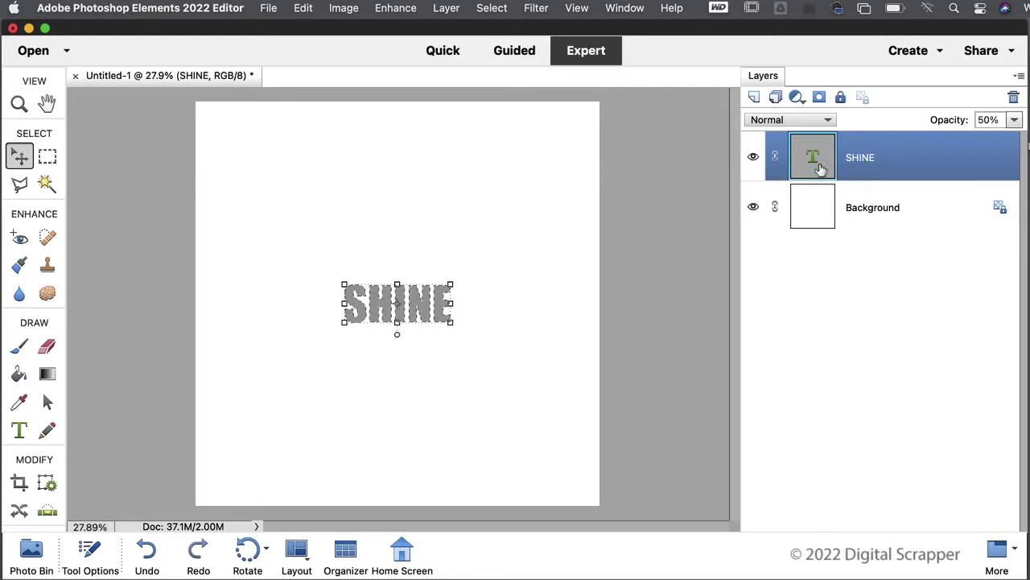
pyautogui.click(753, 98)
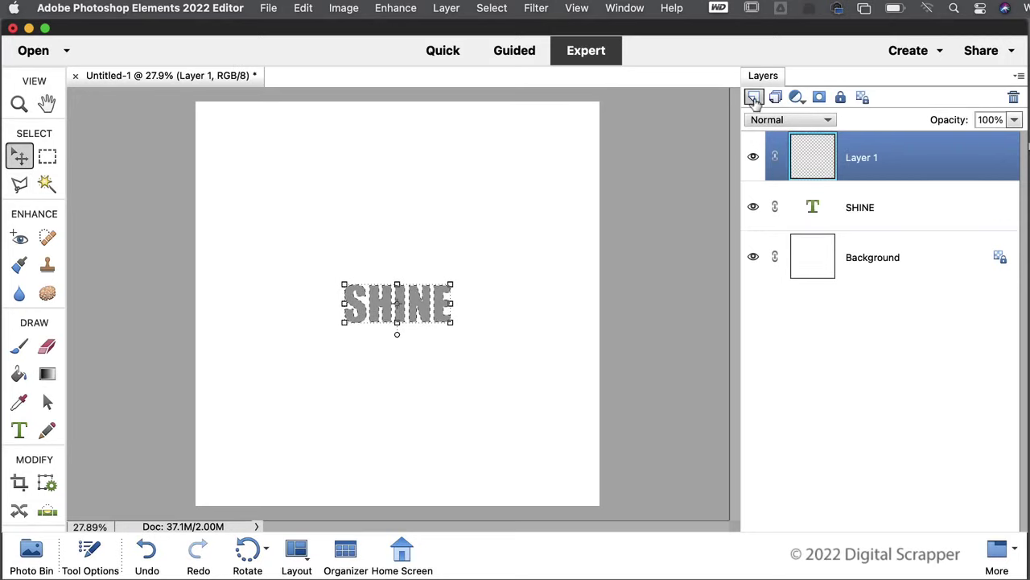
pyautogui.click(298, 8)
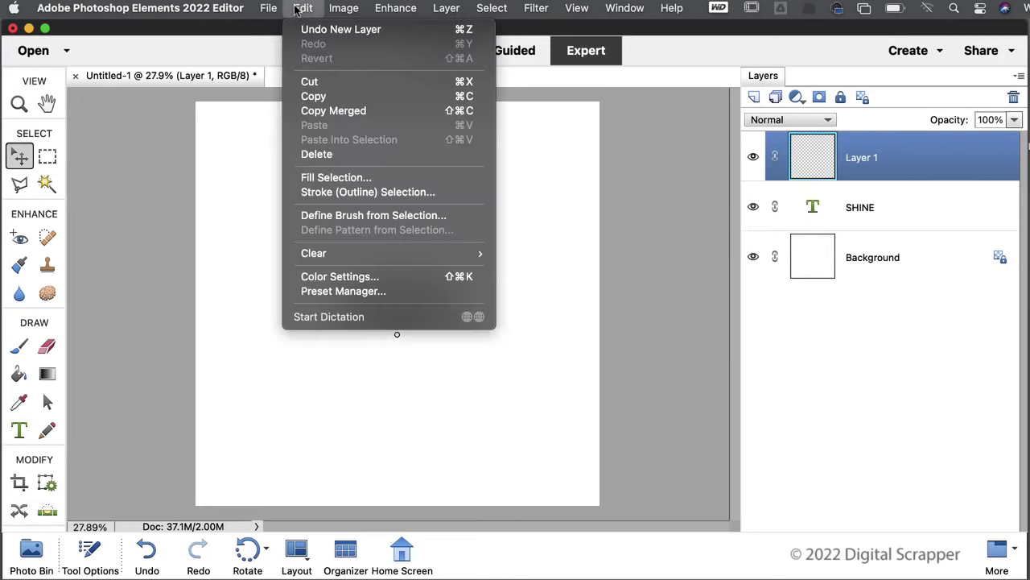
pyautogui.click(330, 197)
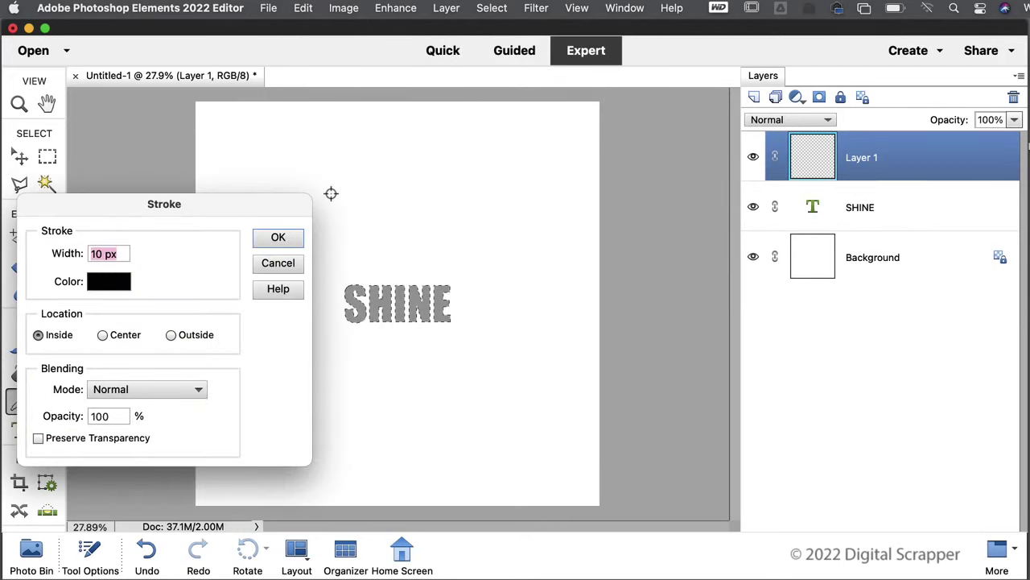
pyautogui.click(103, 283)
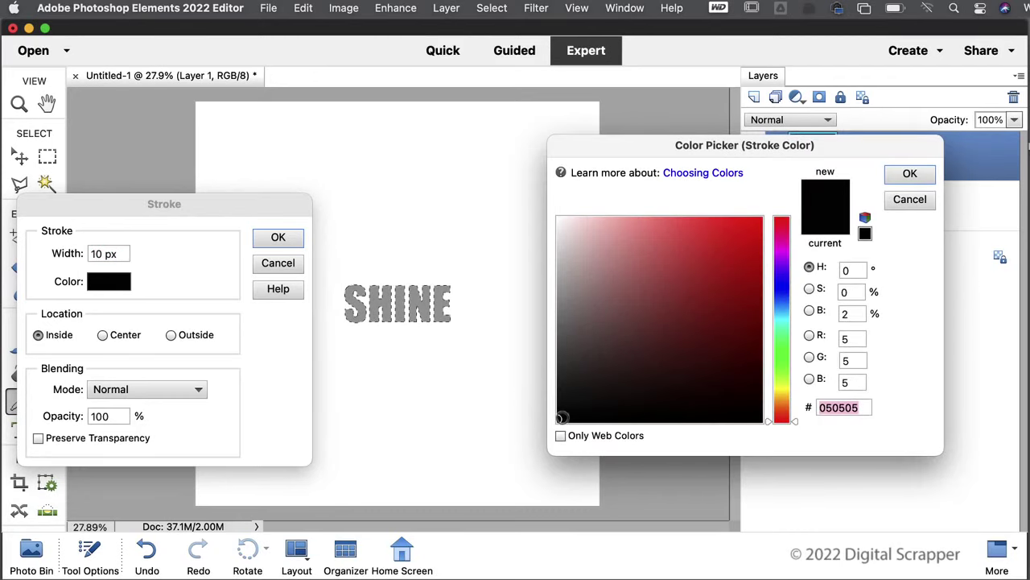
pyautogui.click(900, 180)
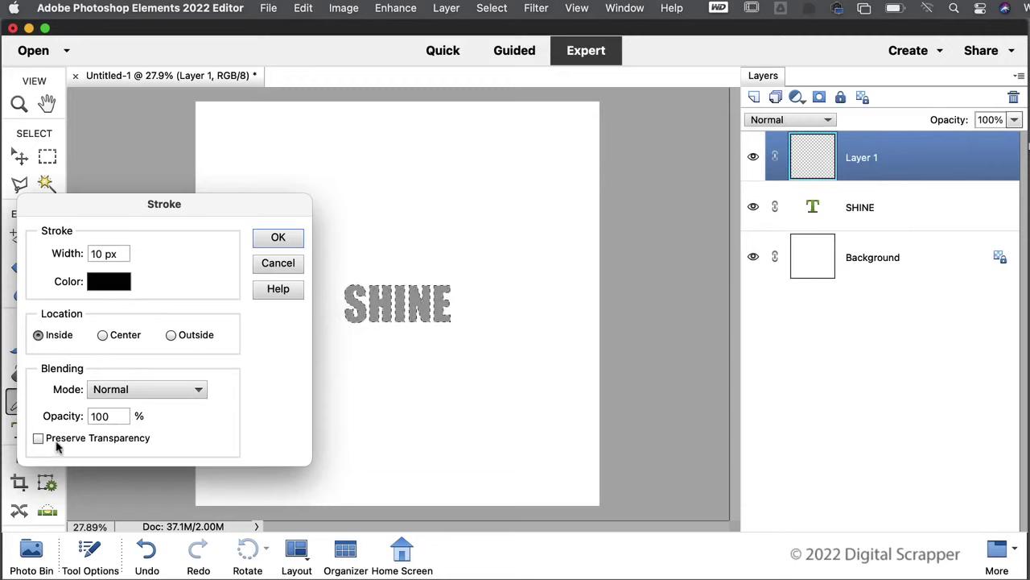
pyautogui.click(291, 241)
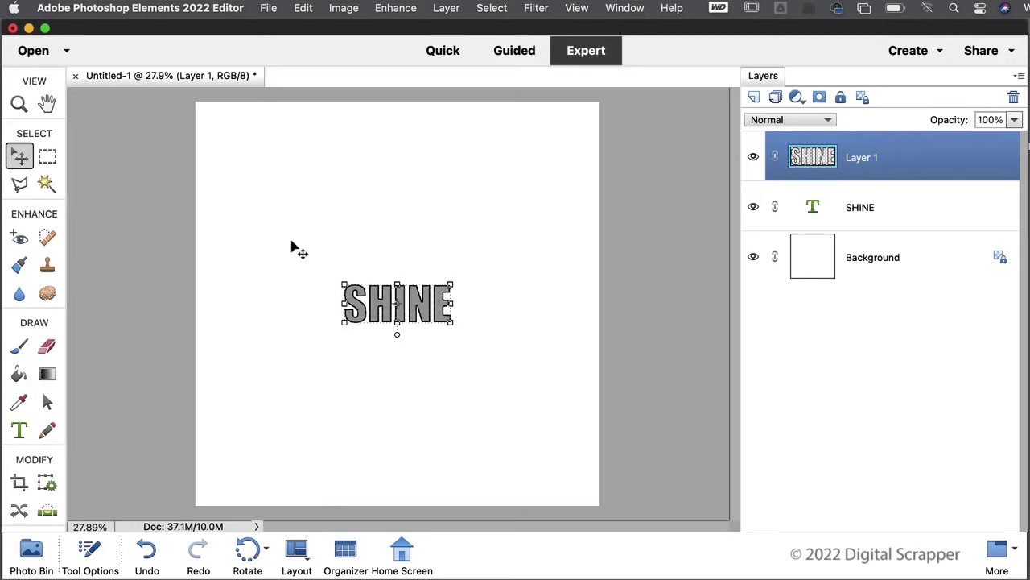
# - Rename the stroke outline layer as Echo Bottom
pyautogui.doubleClick(864, 159)
pyautogui.write('Echo Bottom')
pyautogui.press('Return')
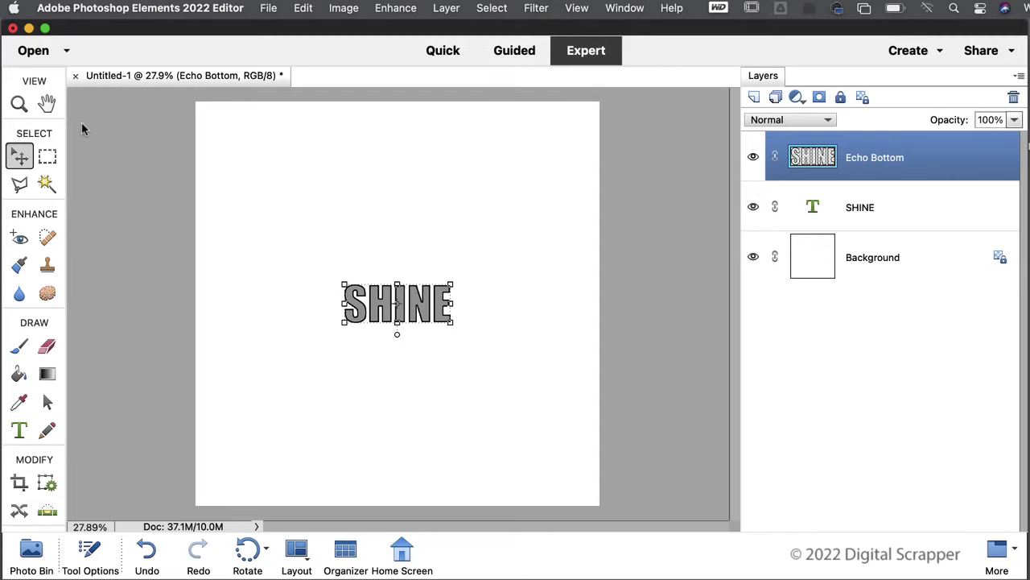
# - Select the upper half of the canvas with a fixed 12 x 6 in rectangular marquee and cut that part of the outline to a new layer
pyautogui.click(55, 157)
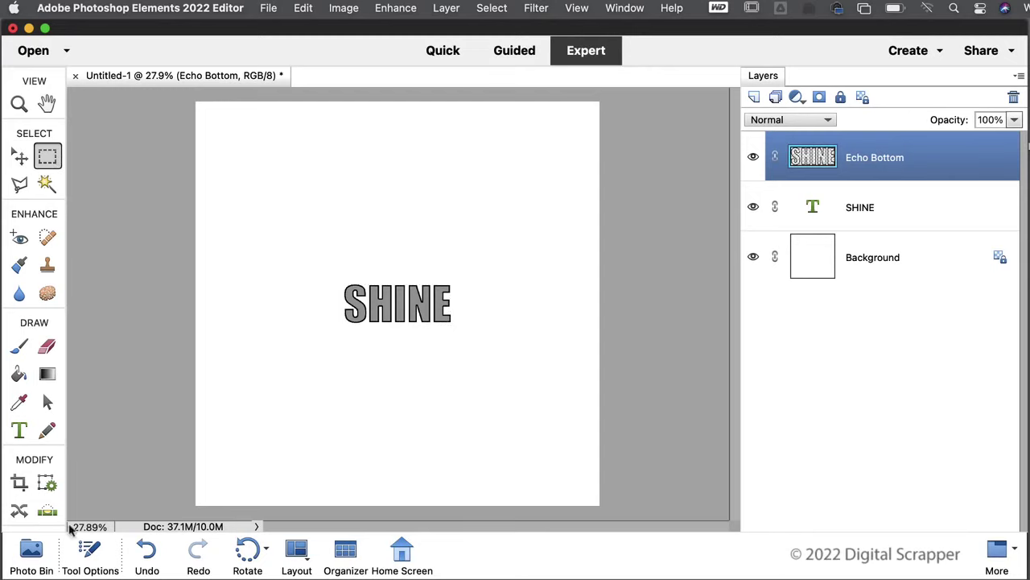
pyautogui.click(91, 556)
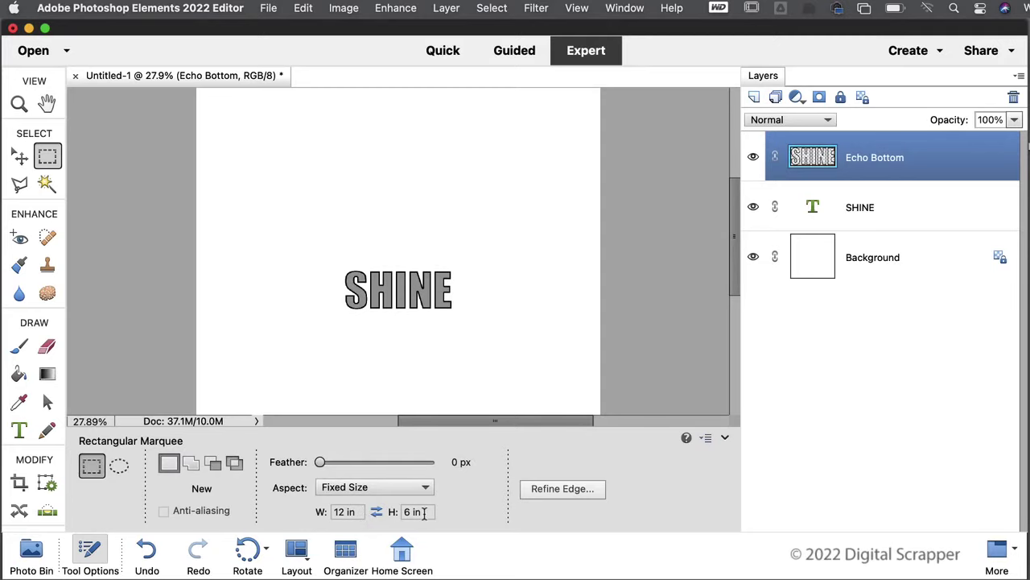
pyautogui.click(725, 438)
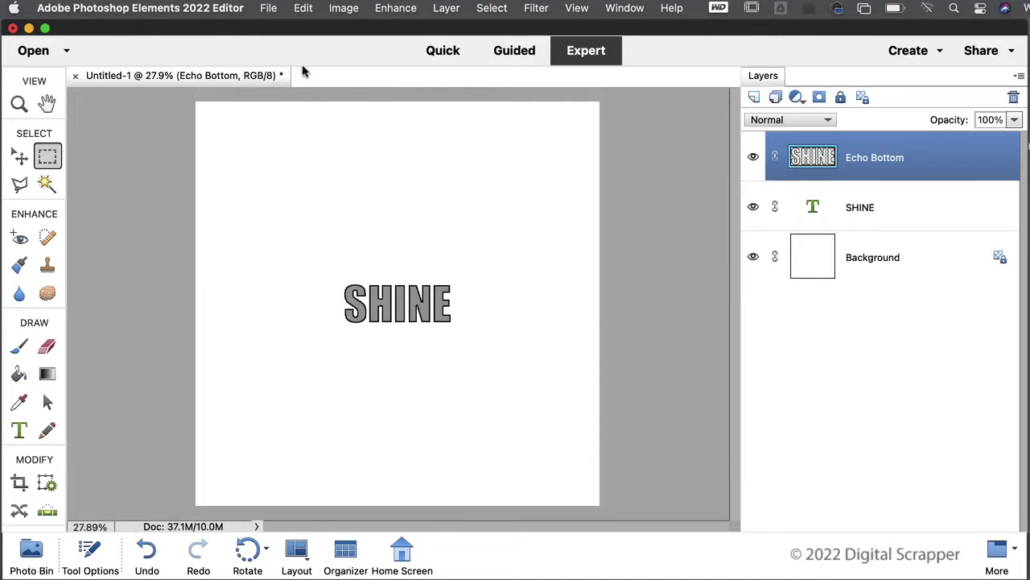
pyautogui.moveTo(285, 193); pyautogui.dragTo(266, 101)
pyautogui.press('super+j')
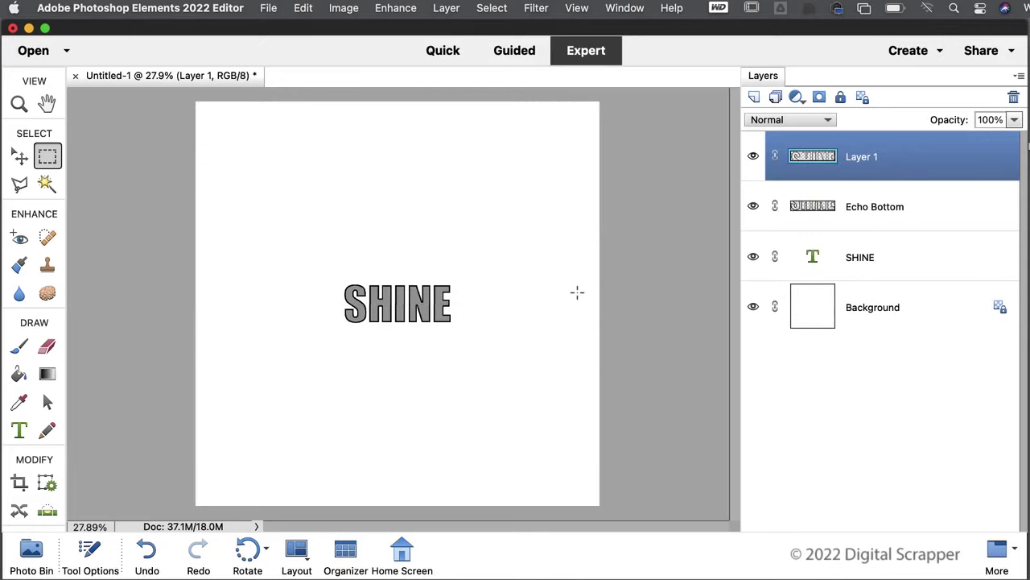
# - Rename the new upper-half outline layer as Echo Top
pyautogui.doubleClick(861, 159)
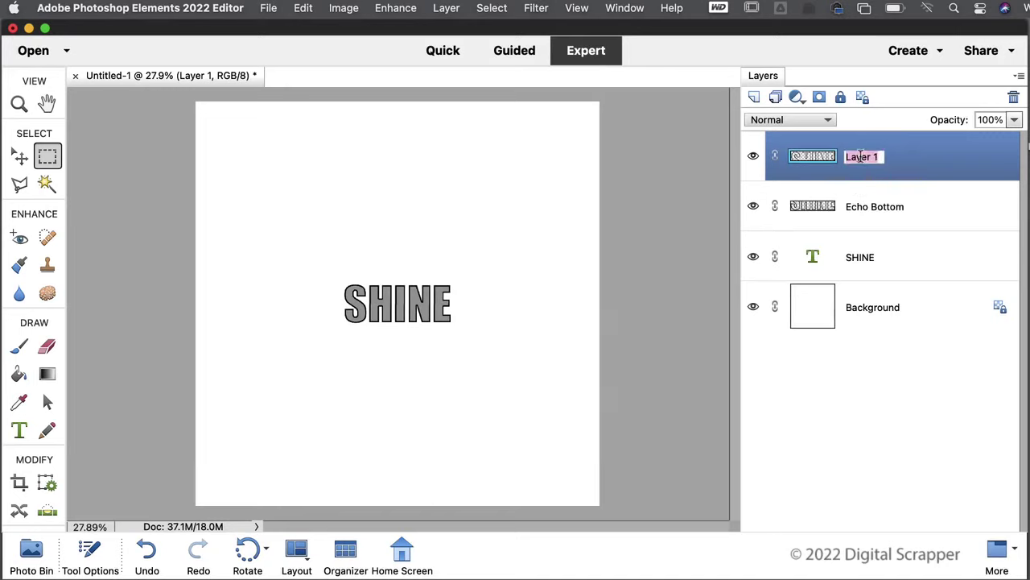
pyautogui.write('Echo Top')
pyautogui.press('Return')
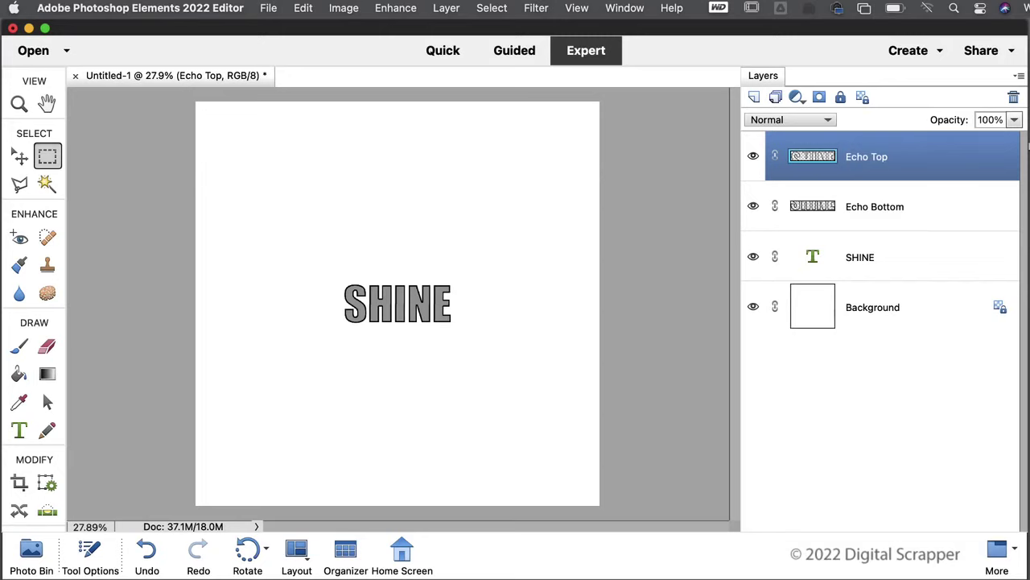
# - Move the Echo Top outline straight up above the SHINE text, then nudge it down to leave only a small gap
pyautogui.click(19, 157)
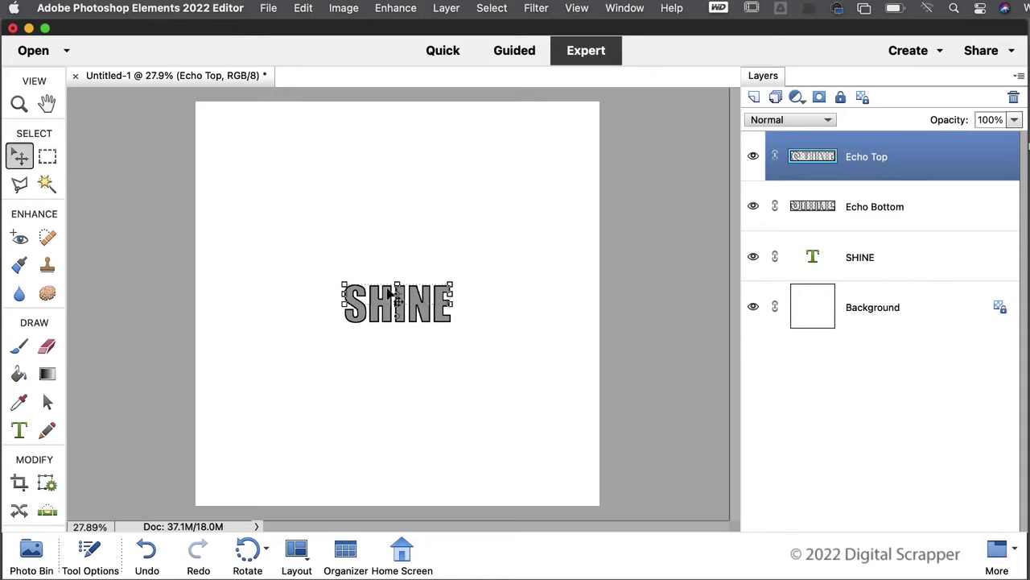
pyautogui.moveTo(388, 292); pyautogui.dragTo(387, 264)
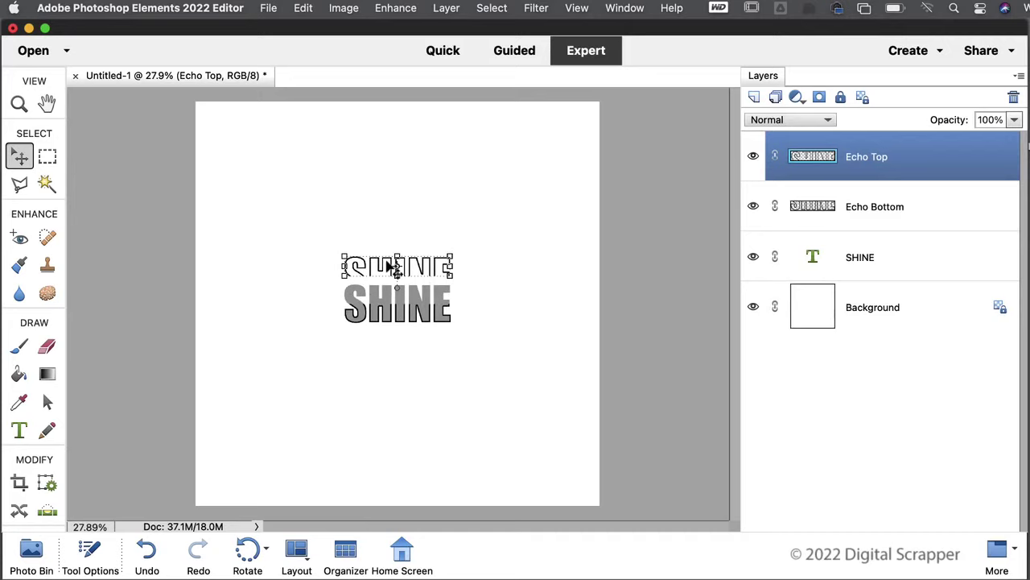
pyautogui.press('Down')
pyautogui.press('Down')
pyautogui.press('Down')
pyautogui.press('Down')
pyautogui.press('Down')
pyautogui.press('Down')
pyautogui.press('Down')
pyautogui.press('Down')
pyautogui.press('Down')
pyautogui.press('Down')
pyautogui.press('Down')
pyautogui.press('Down')
pyautogui.press('Down')
pyautogui.press('Down')
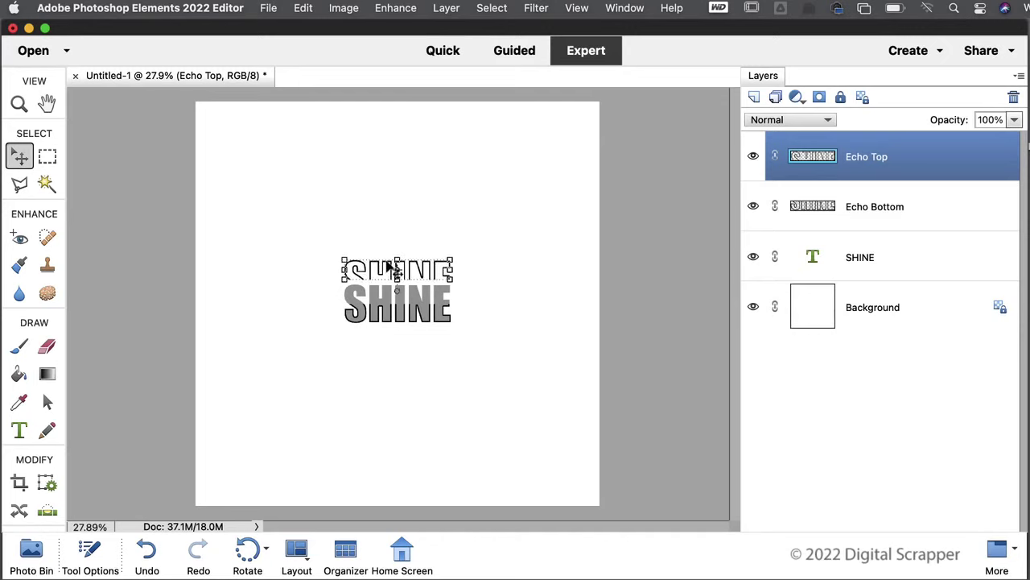
pyautogui.press('Down')
pyautogui.press('Down')
pyautogui.press('Down')
pyautogui.press('Down')
pyautogui.press('Down')
pyautogui.press('Down')
pyautogui.press('Down')
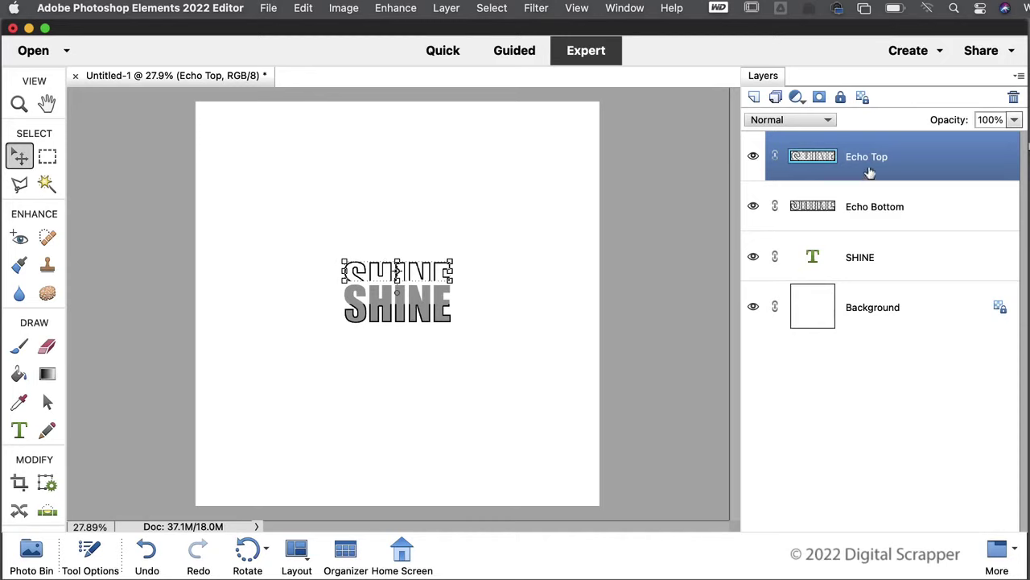
# - Set the Echo Top layer's opacity to 50%
pyautogui.click(989, 119)
pyautogui.write('50')
pyautogui.press('Return')
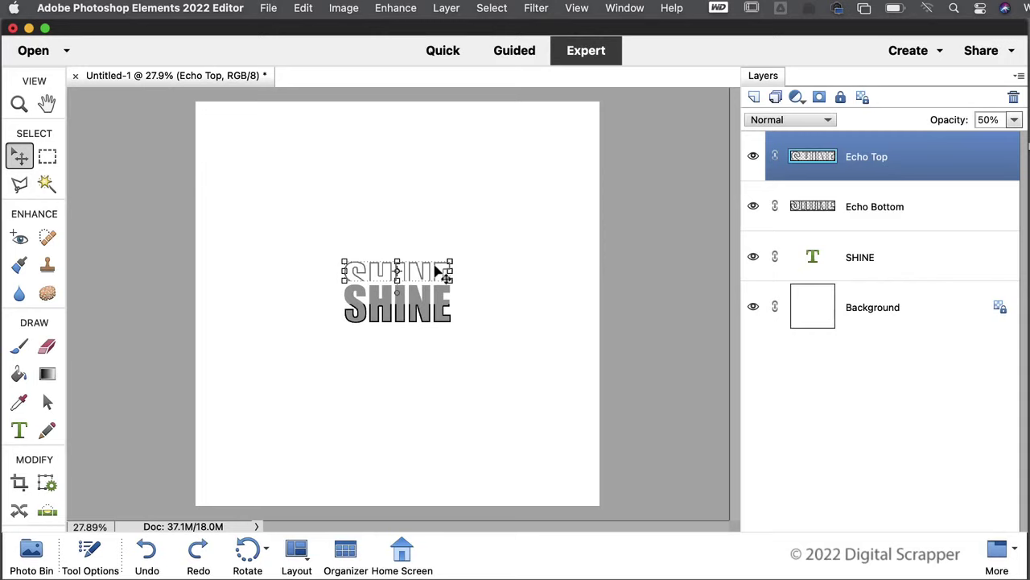
# - Duplicate the Echo Top outline about 0.68 in straight up and set the copy's opacity to 20%
pyautogui.moveTo(435, 268); pyautogui.dragTo(436, 246)
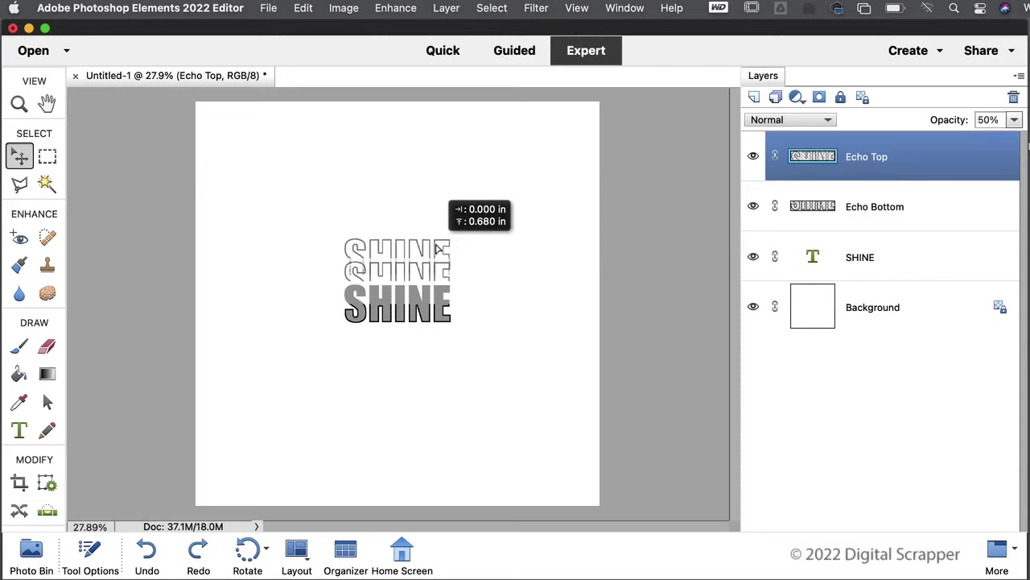
pyautogui.moveTo(436, 245); pyautogui.dragTo(436, 245)
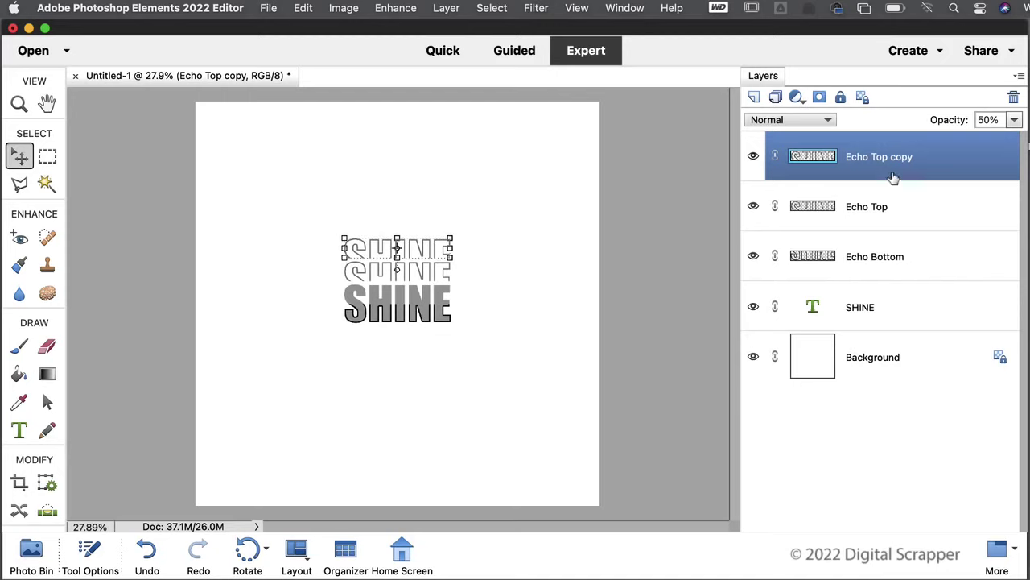
pyautogui.click(983, 119)
pyautogui.write('20')
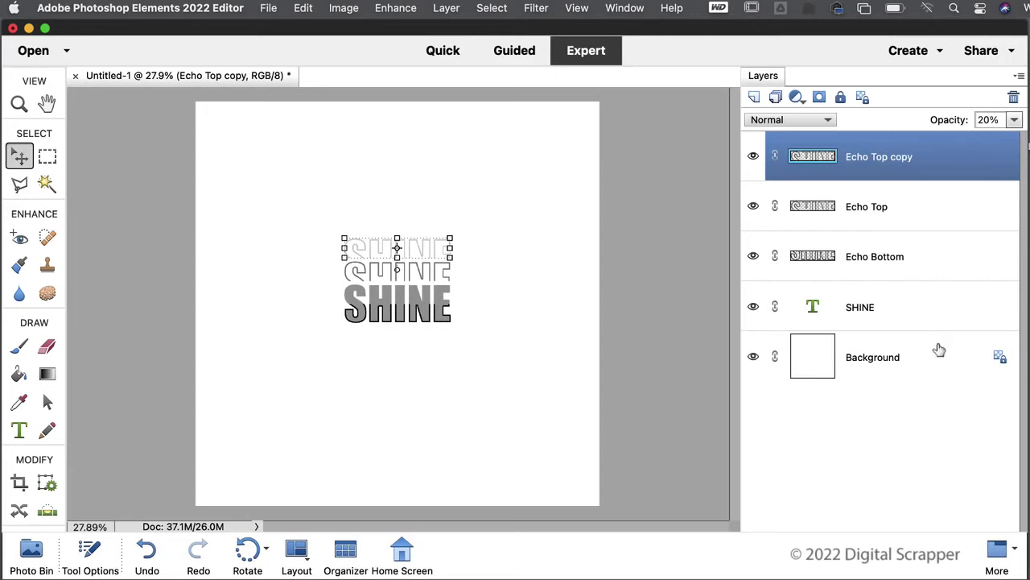
# - Move the Echo Bottom outline straight down below the SHINE text, then nudge it further down to leave a small gap
pyautogui.click(891, 261)
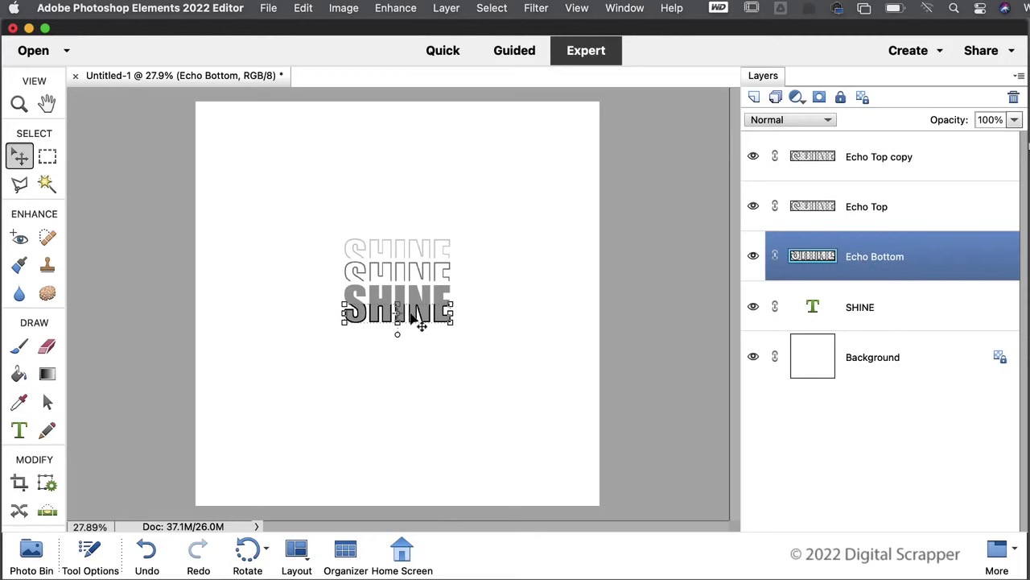
pyautogui.moveTo(414, 322); pyautogui.dragTo(410, 339)
pyautogui.press('Down')
pyautogui.press('Down')
pyautogui.press('Down')
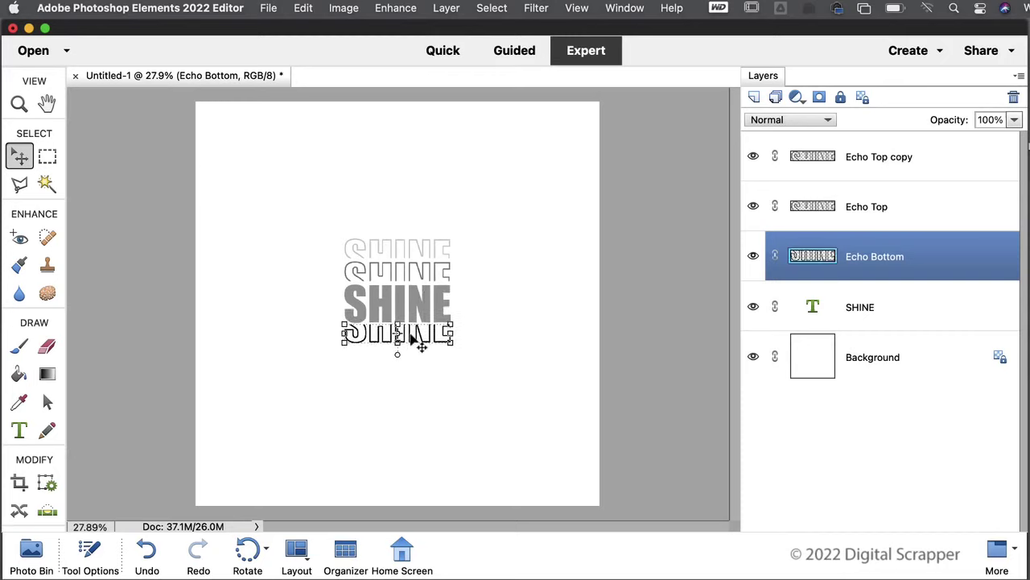
pyautogui.press('Down')
pyautogui.press('Down')
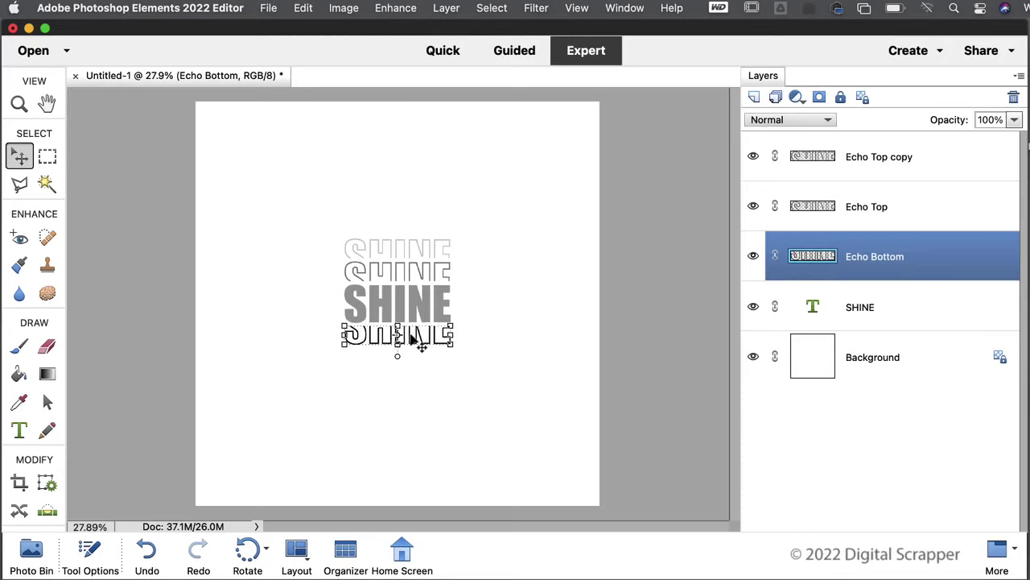
pyautogui.press('Down')
pyautogui.press('Down')
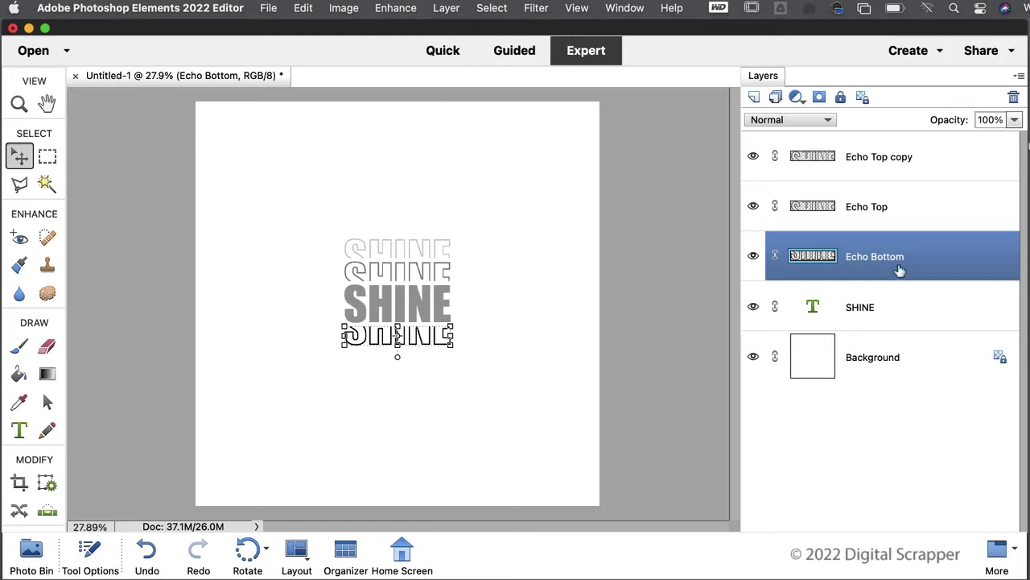
# - Set the Echo Bottom layer's opacity to 50%
pyautogui.click(987, 120)
pyautogui.write('50')
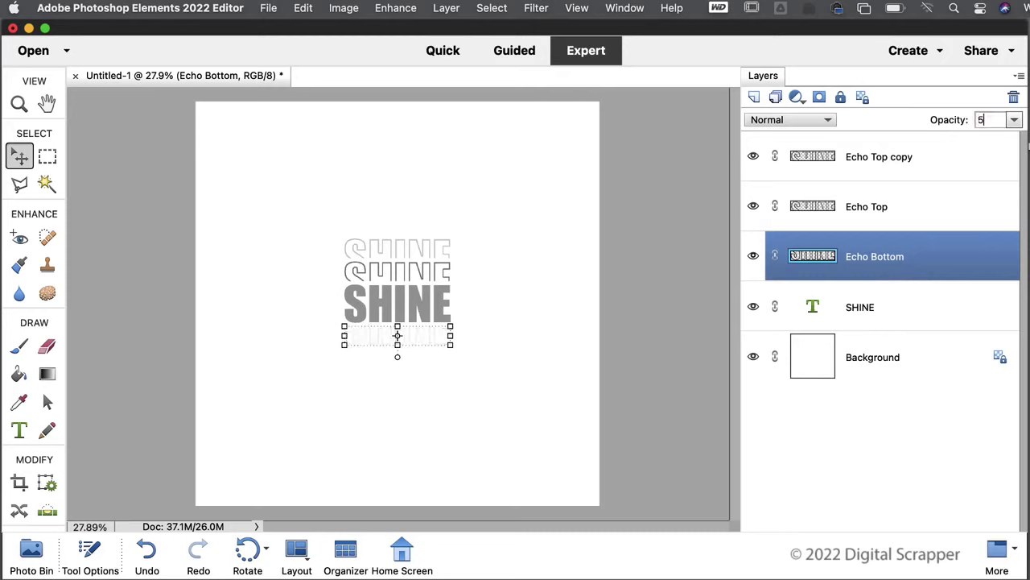
pyautogui.press('Return')
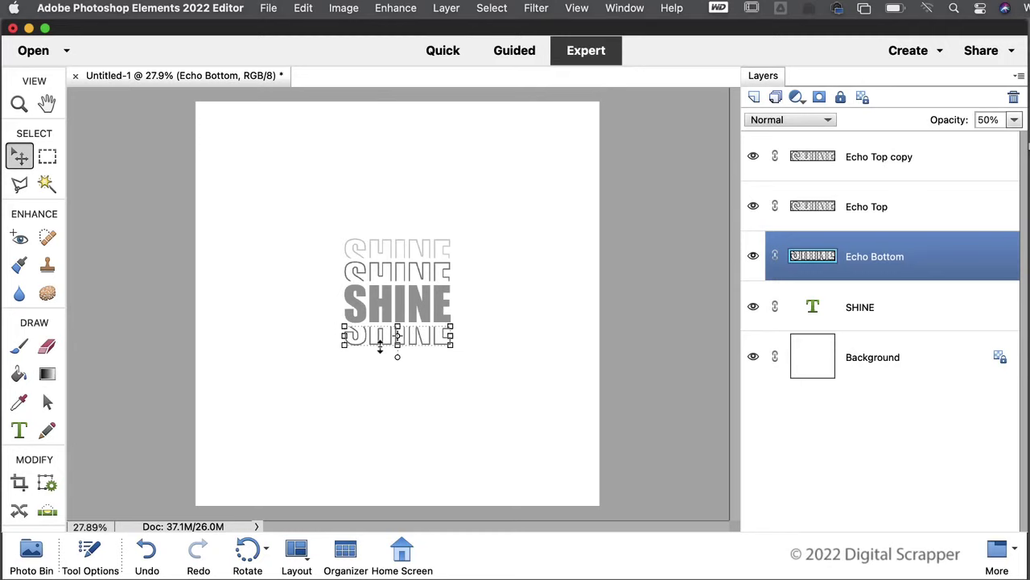
# - Duplicate the Echo Bottom outline straight down below the original and set the copy's opacity to 20%
pyautogui.moveTo(381, 343); pyautogui.dragTo(384, 369)
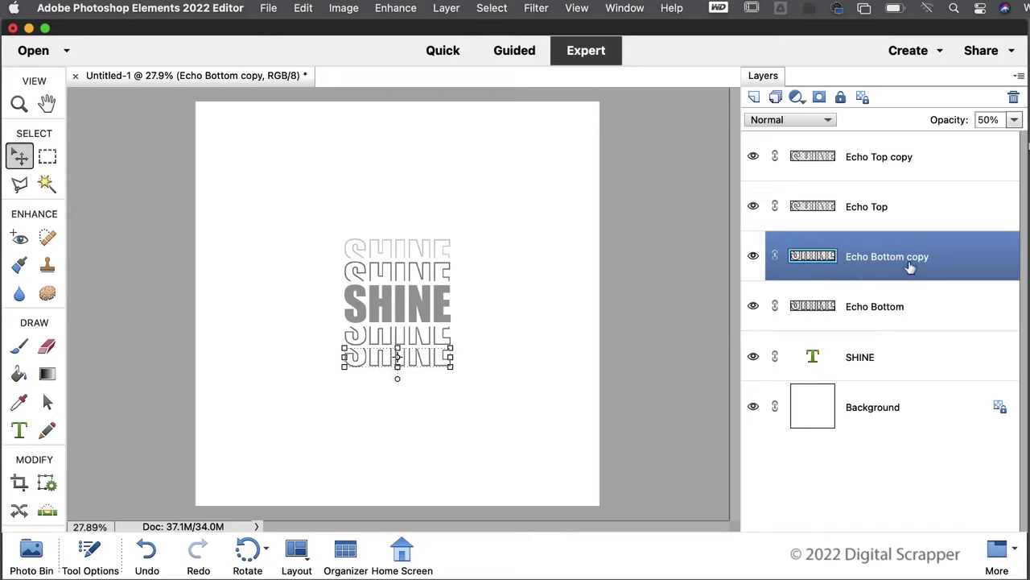
pyautogui.doubleClick(978, 121)
pyautogui.write('20')
pyautogui.press('Return')
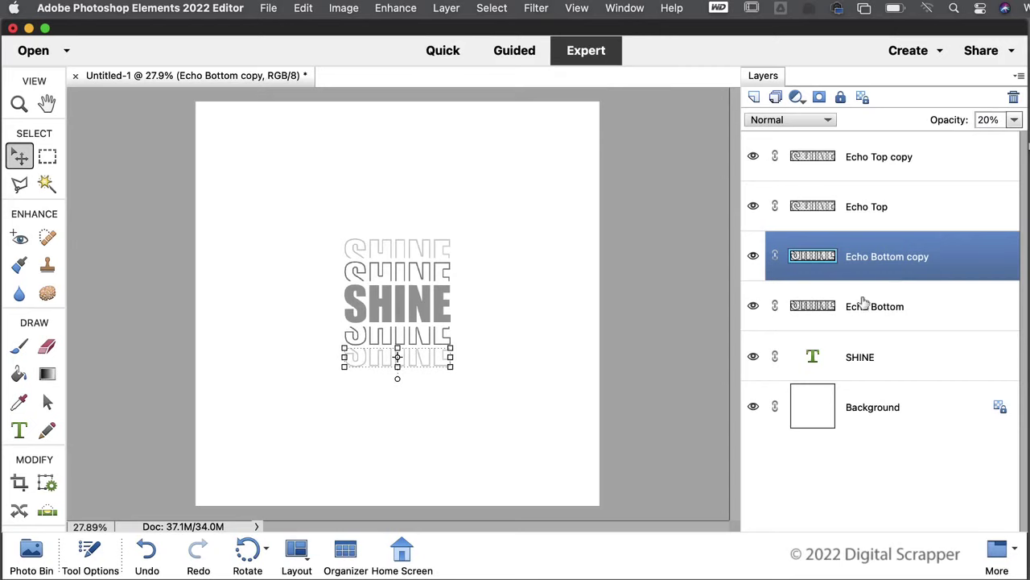
# - Set the SHINE text layer's opacity to 100%
pyautogui.click(854, 362)
pyautogui.doubleClick(987, 121)
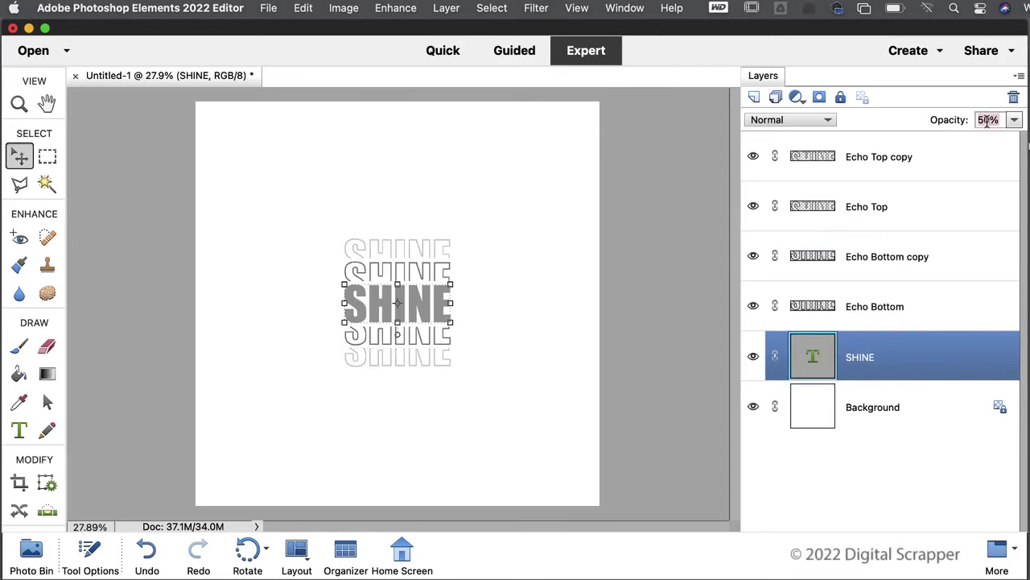
pyautogui.write('100')
pyautogui.press('Return')
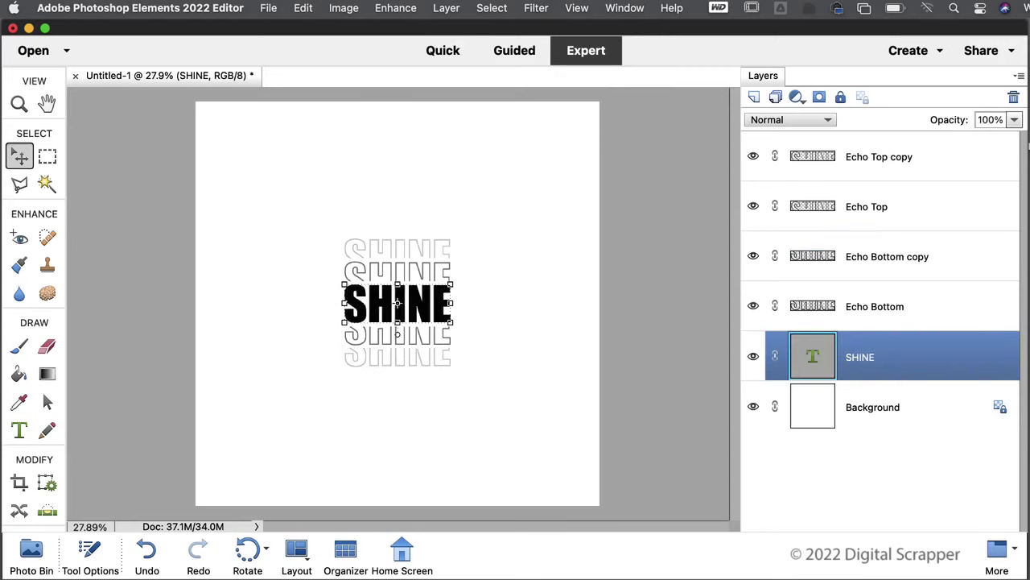